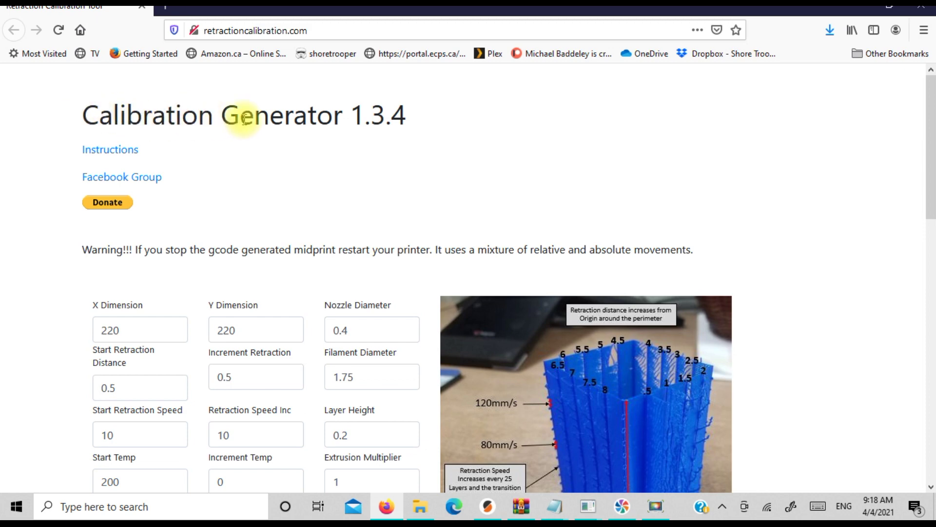
Examine the calibration generator's default parameters and reference tower picture, checking the extruder retraction settings in PrusaSlicer before returning to the web page.
scroll(283, 153, down, 2)
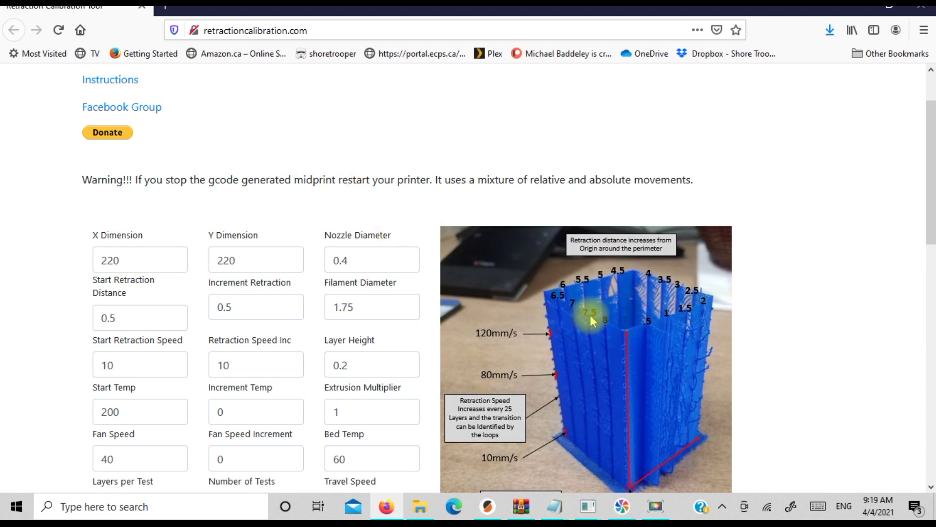
scroll(544, 319, down, 2)
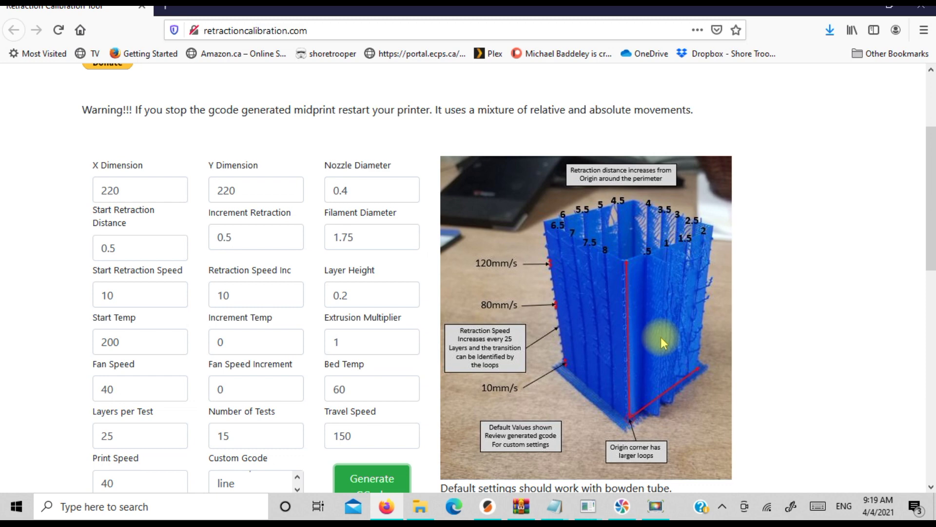
scroll(38, 290, down, 1)
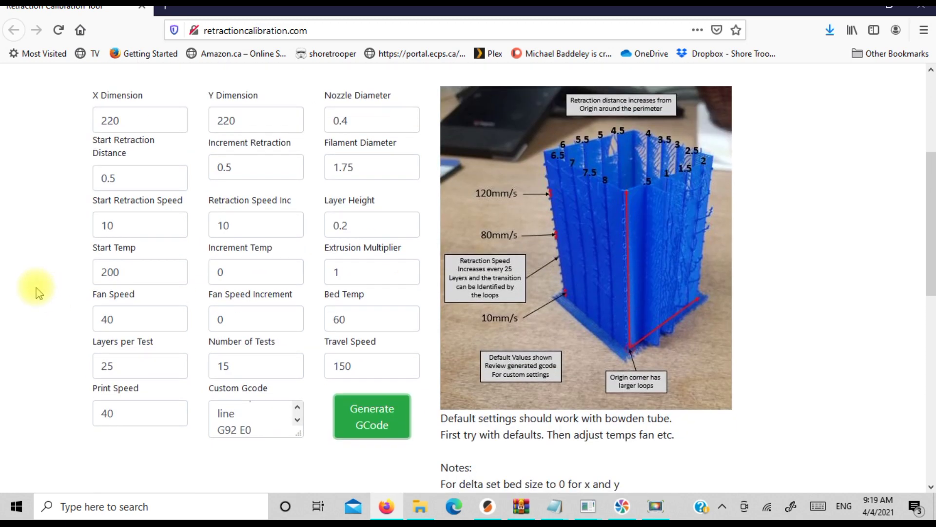
click(485, 506)
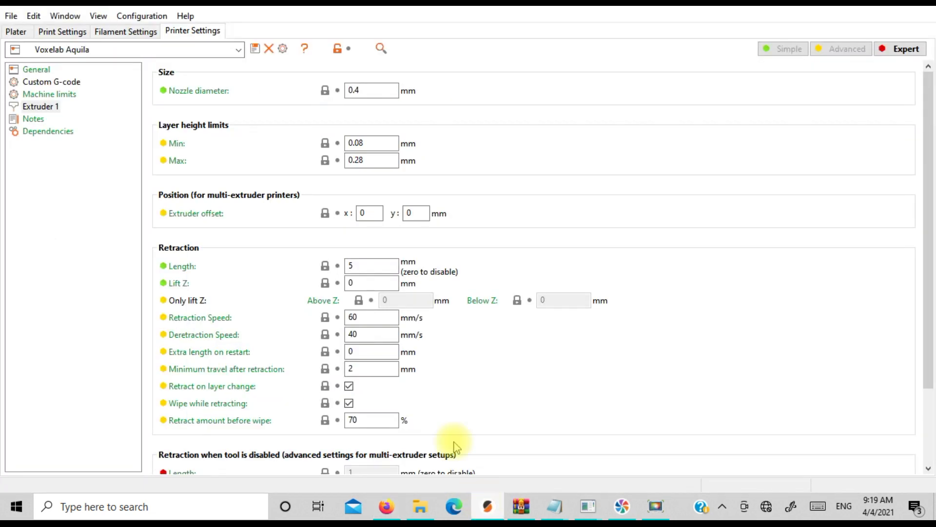
click(29, 33)
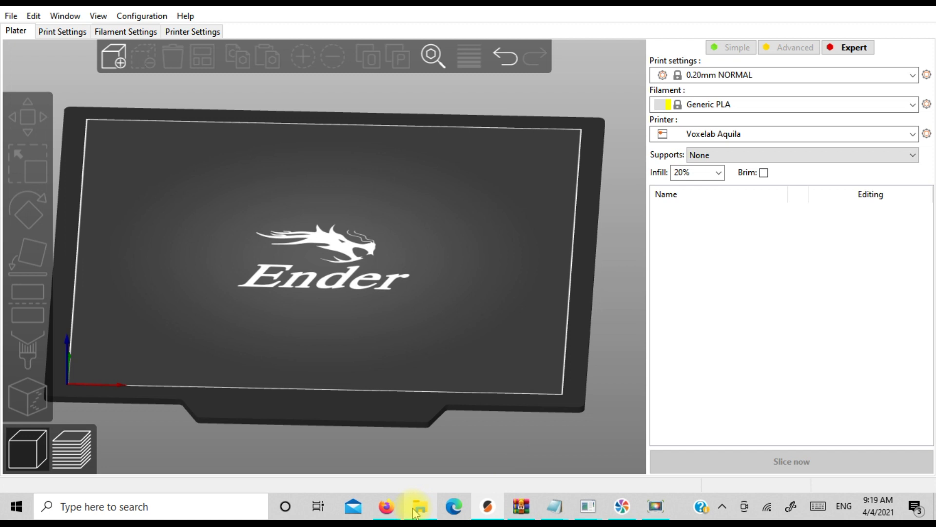
mouse_move(386, 506)
click(404, 456)
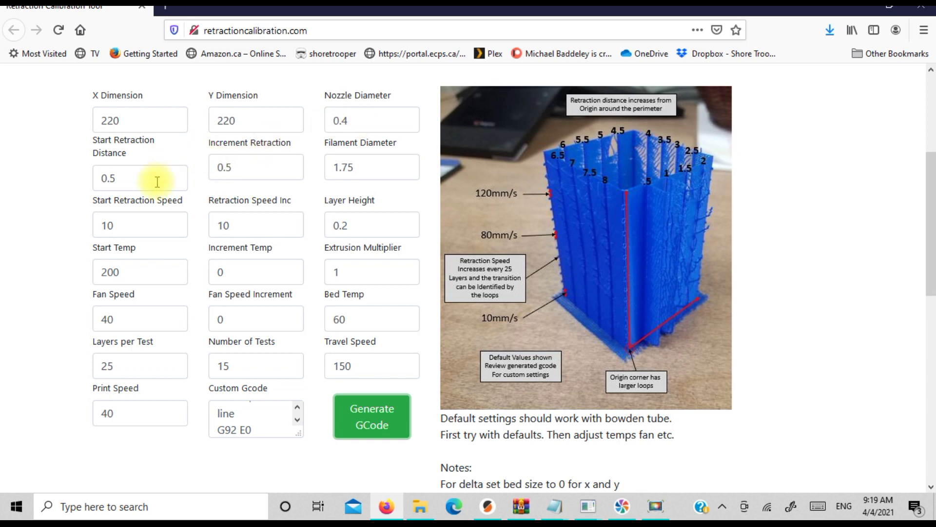
Review the generator's retraction, filament, temperature, fan and test fields against the annotated tower picture.
scroll(156, 181, up, 2)
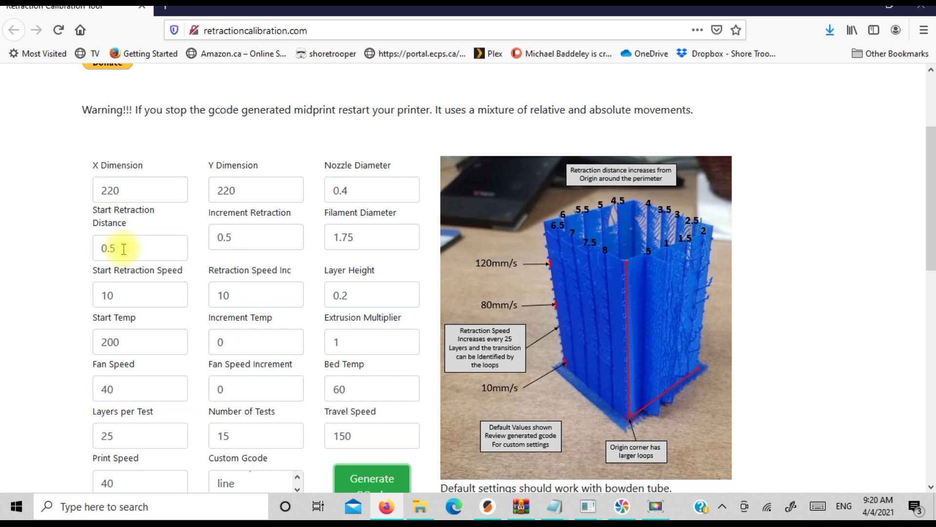
double_click(358, 241)
scroll(341, 244, down, 2)
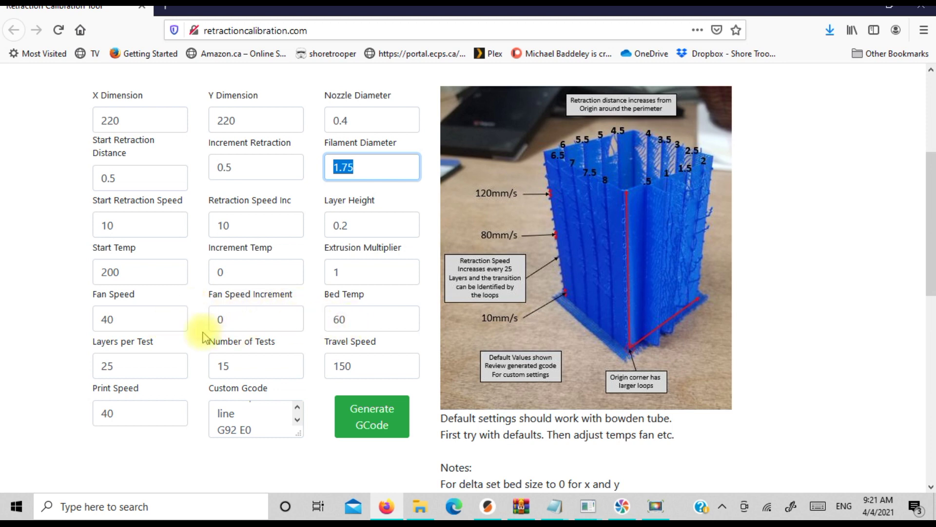
scroll(146, 342, down, 3)
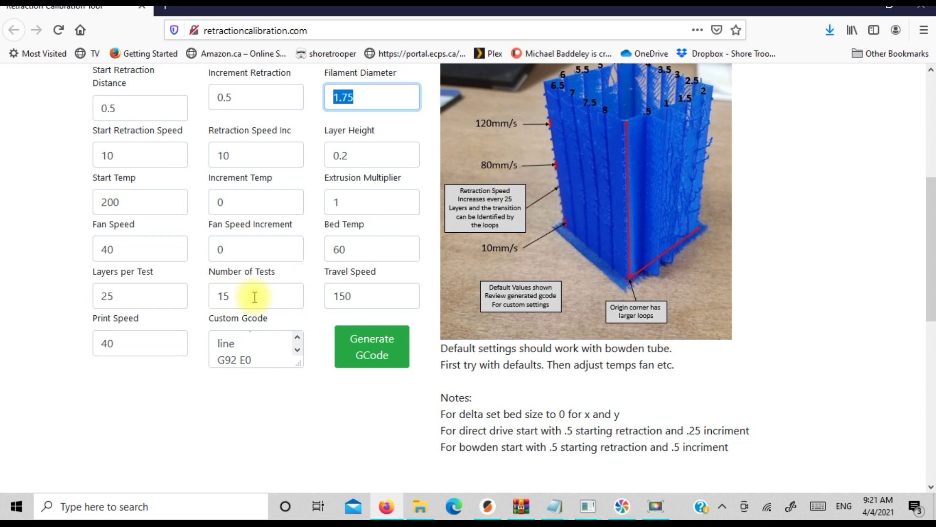
scroll(548, 271, up, 3)
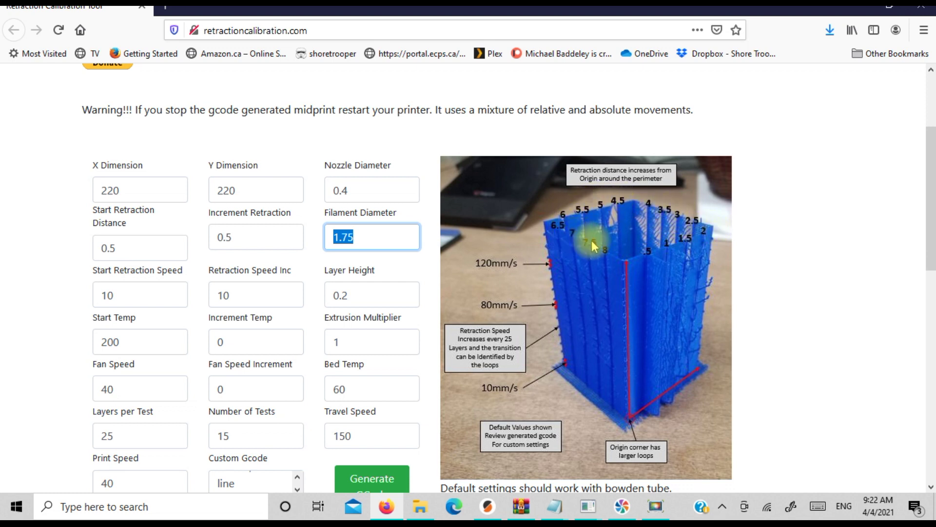
scroll(415, 305, down, 3)
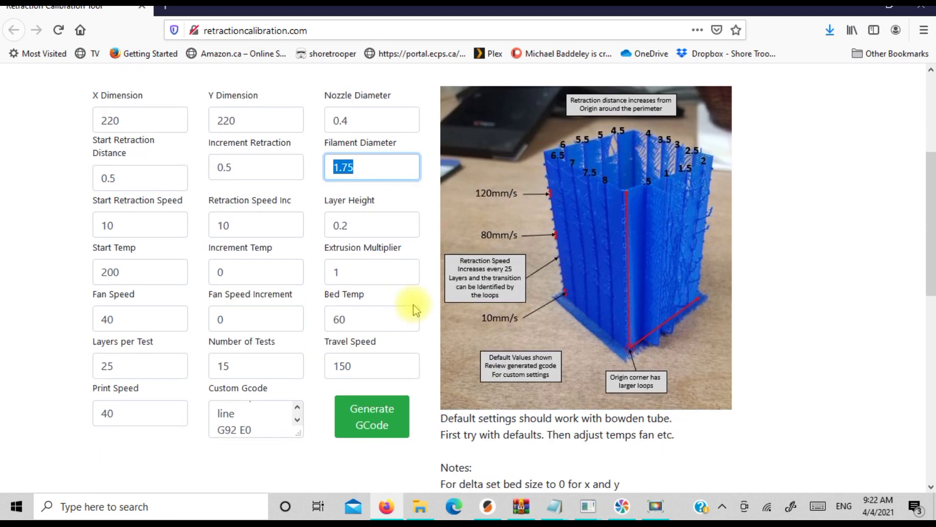
scroll(346, 336, down, 3)
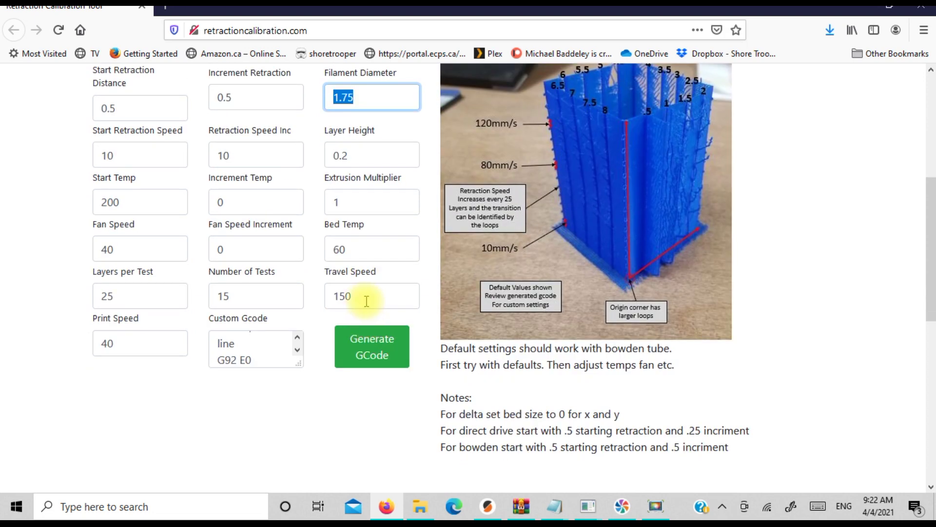
Look up the travel and print move speeds in PrusaSlicer's print settings and compare them with the generator's Travel Speed and Print Speed.
click(483, 505)
click(52, 31)
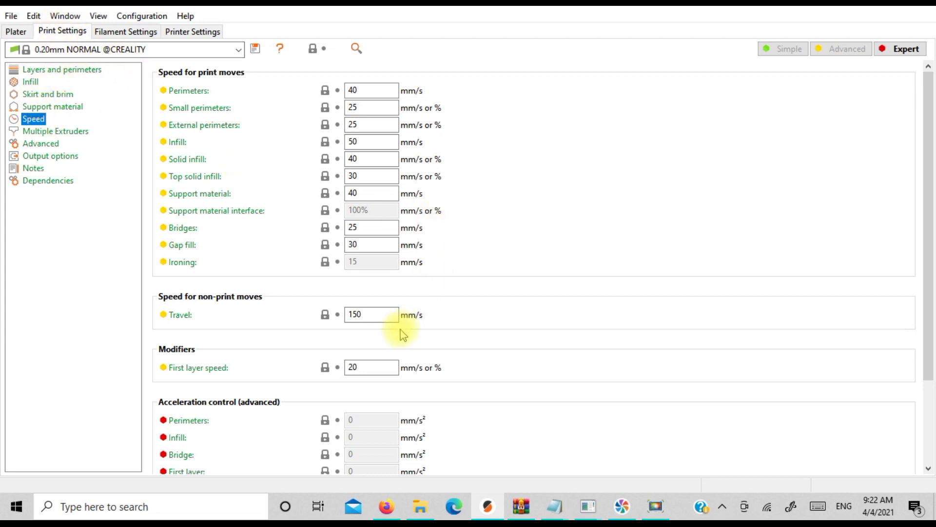
drag(389, 316, 313, 317)
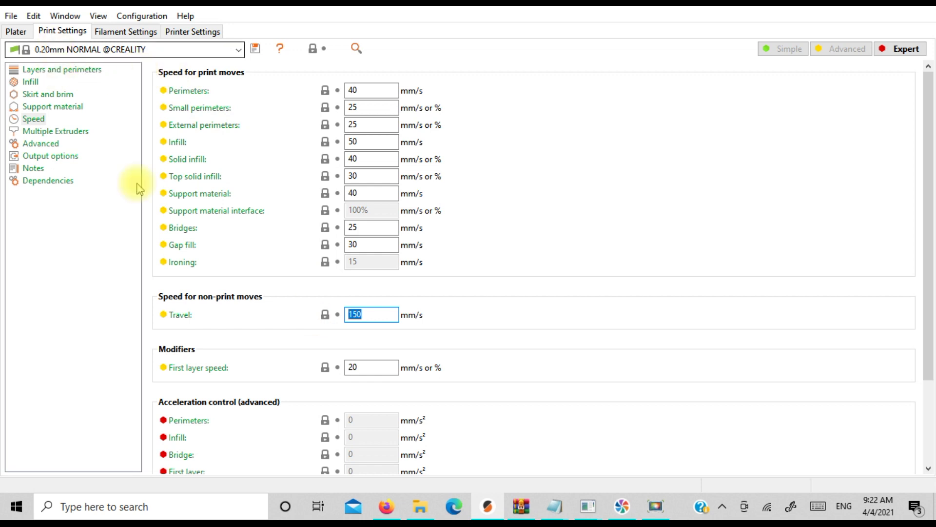
click(386, 506)
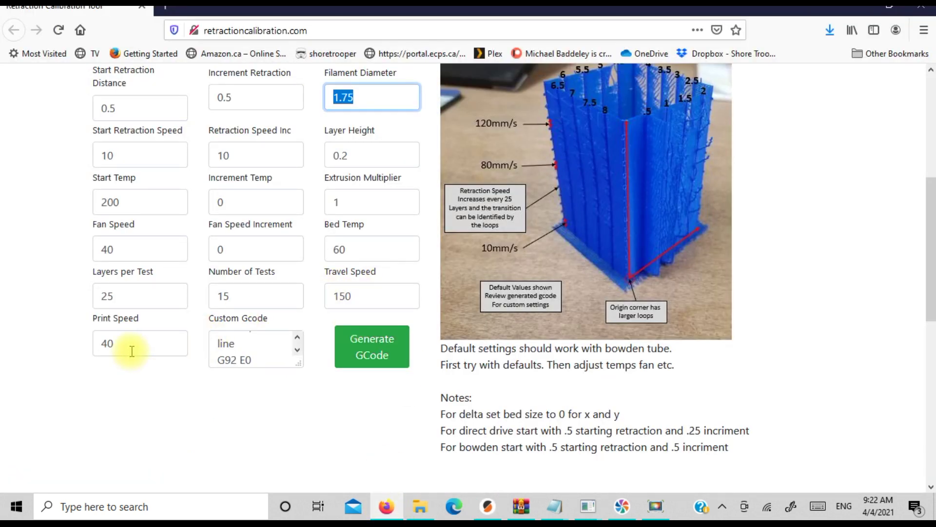
click(487, 506)
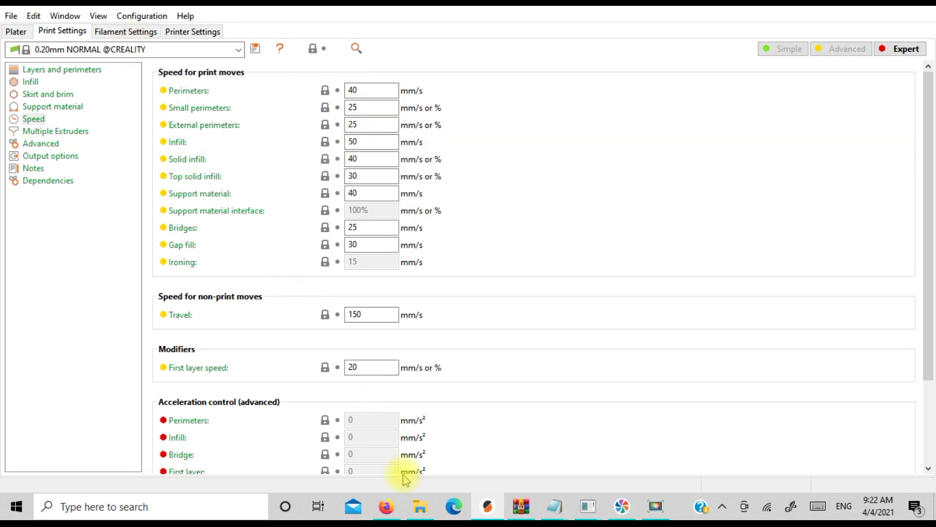
click(384, 507)
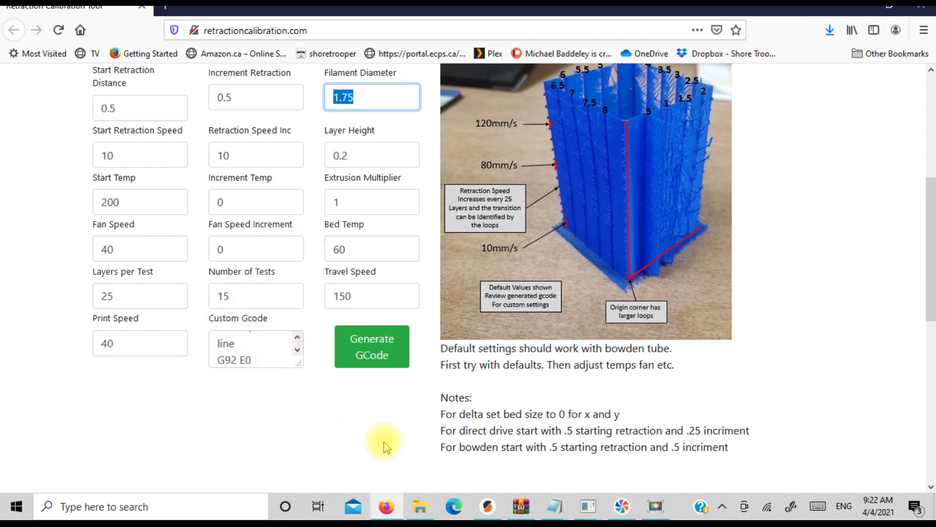
In PrusaSlicer, copy the entire start G-code from the Voxelab Aquila printer's custom G-code.
click(486, 506)
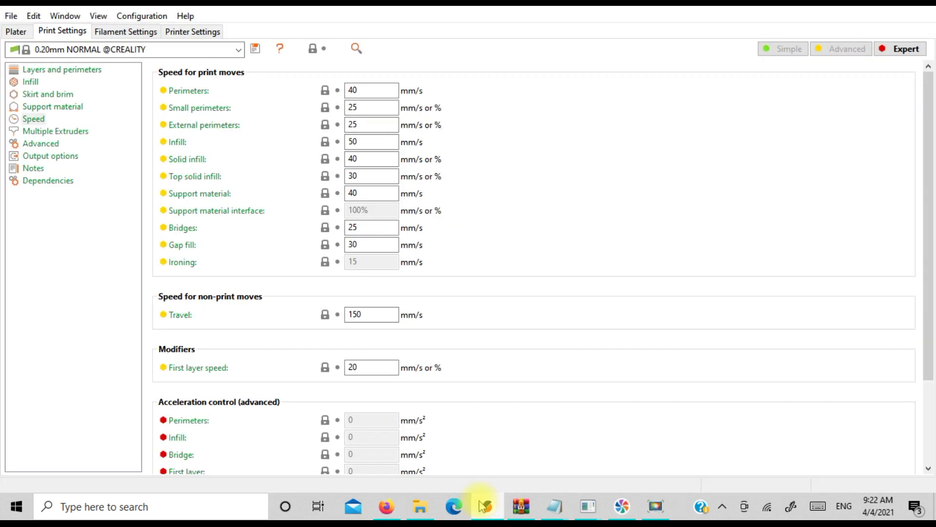
click(134, 31)
click(194, 31)
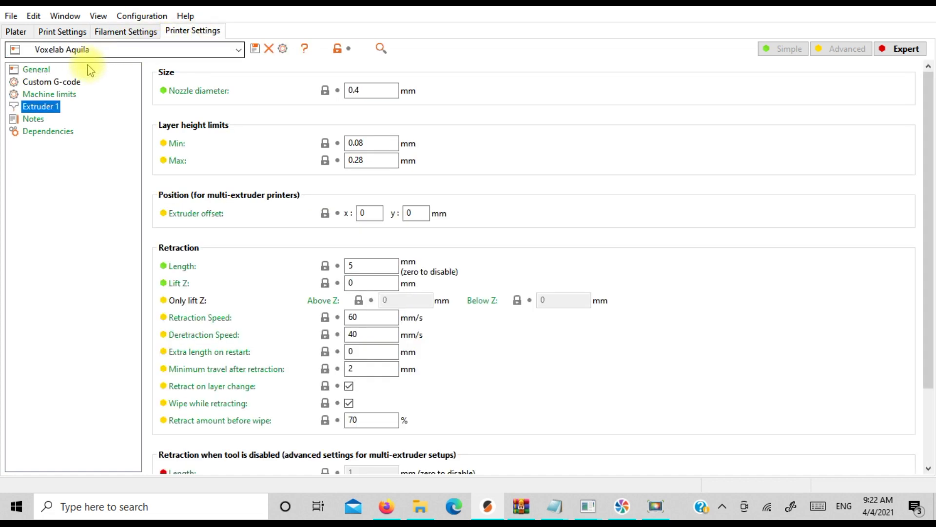
click(68, 82)
drag(162, 114, 309, 202)
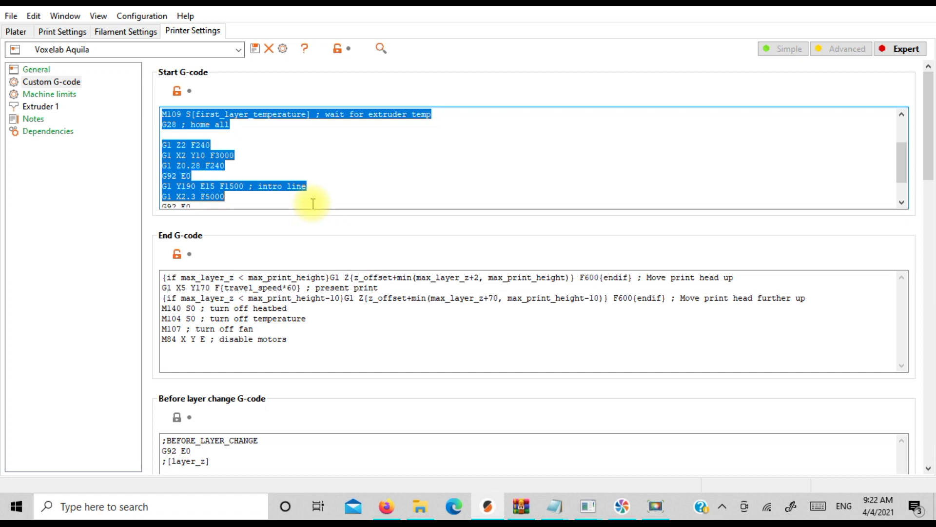
scroll(197, 145, up, 2)
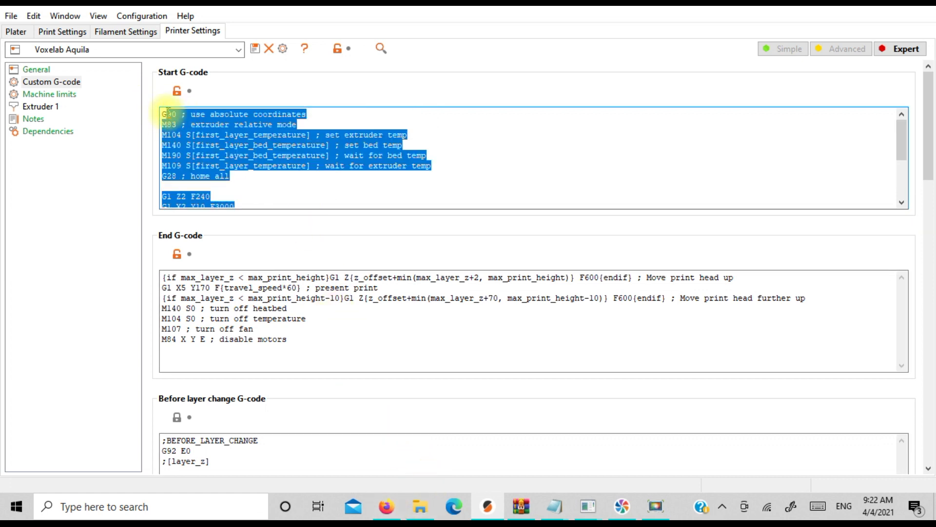
scroll(185, 122, down, 3)
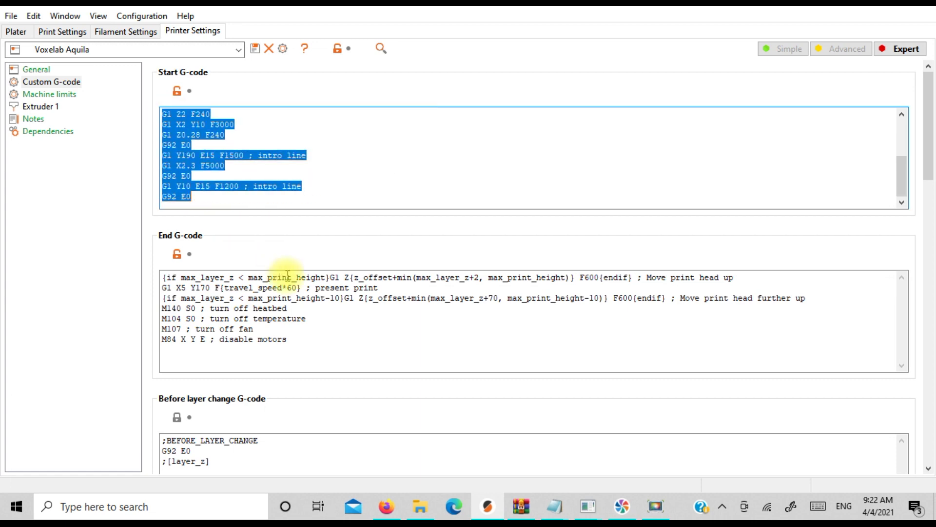
right_click(200, 174)
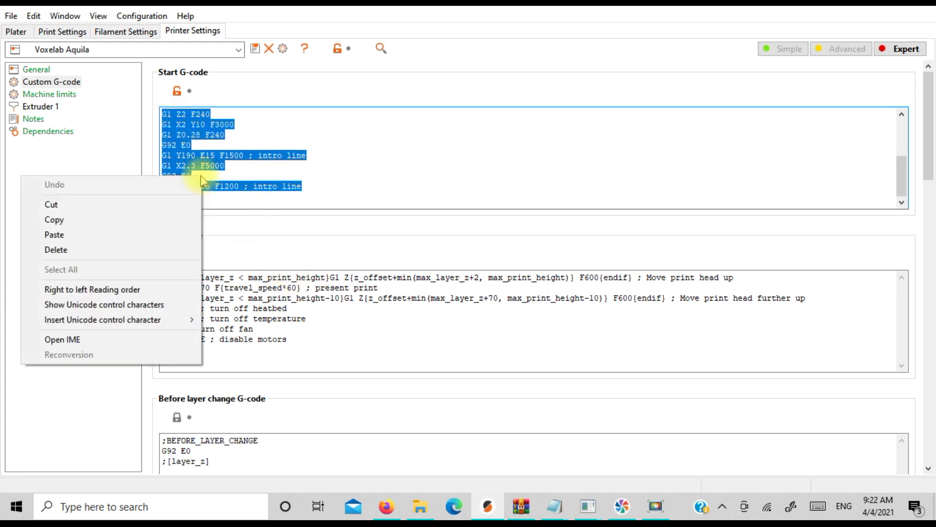
click(170, 218)
Return to the calibration generator in Firefox, check the start of its Custom Gcode text, and generate the calibration G-code.
click(386, 507)
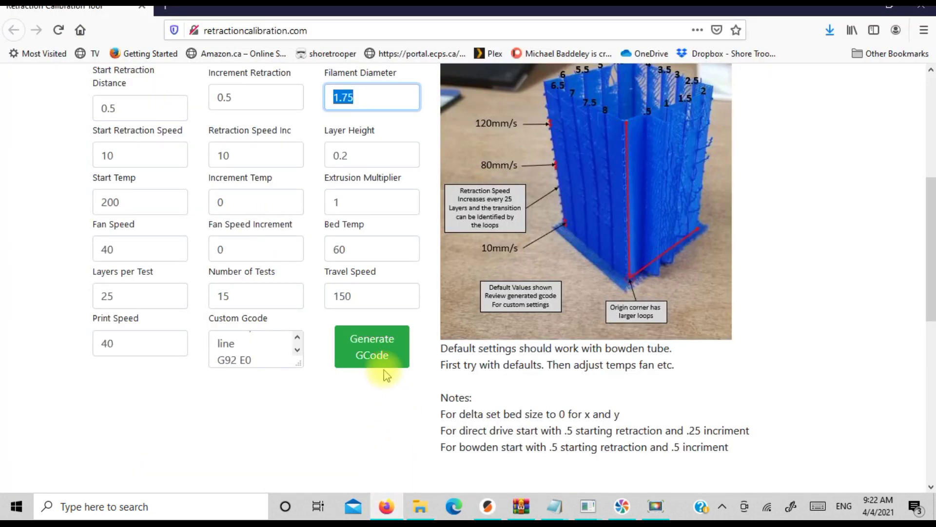
click(298, 358)
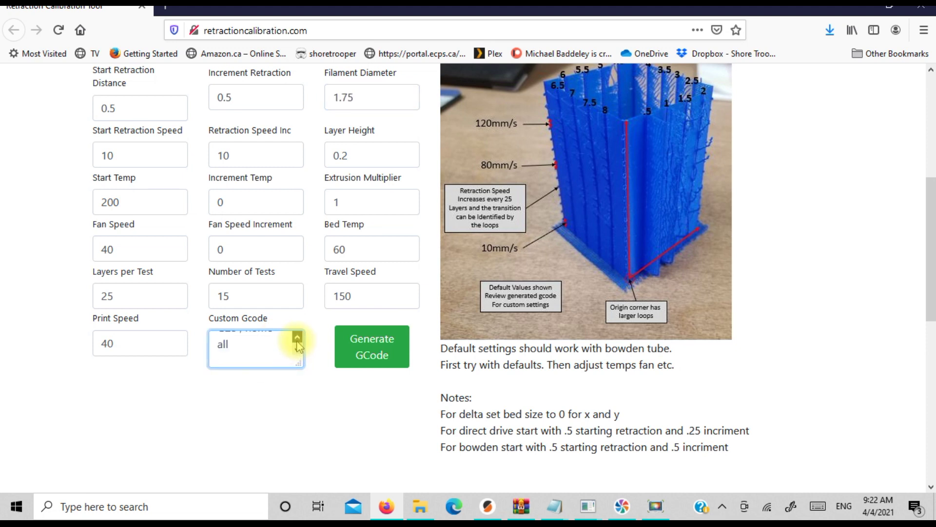
scroll(298, 347, up, 2)
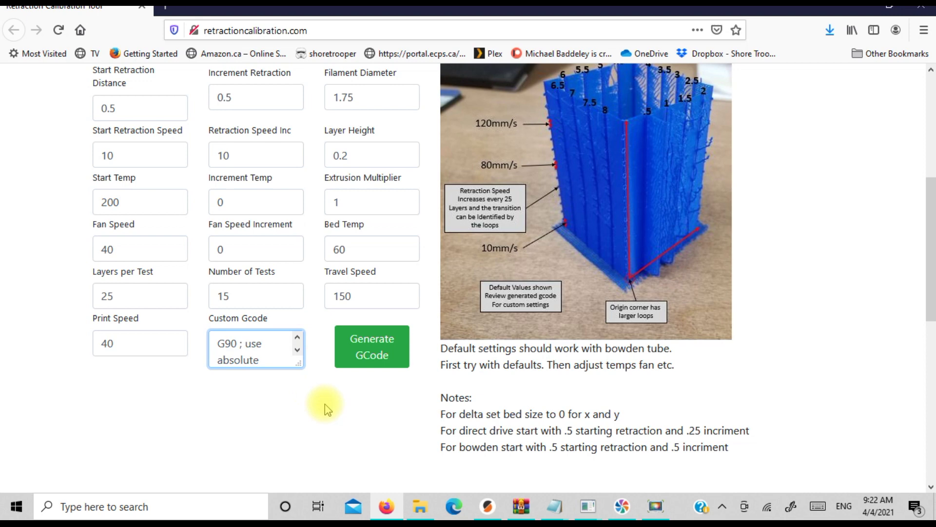
scroll(325, 404, up, 3)
scroll(325, 404, down, 1)
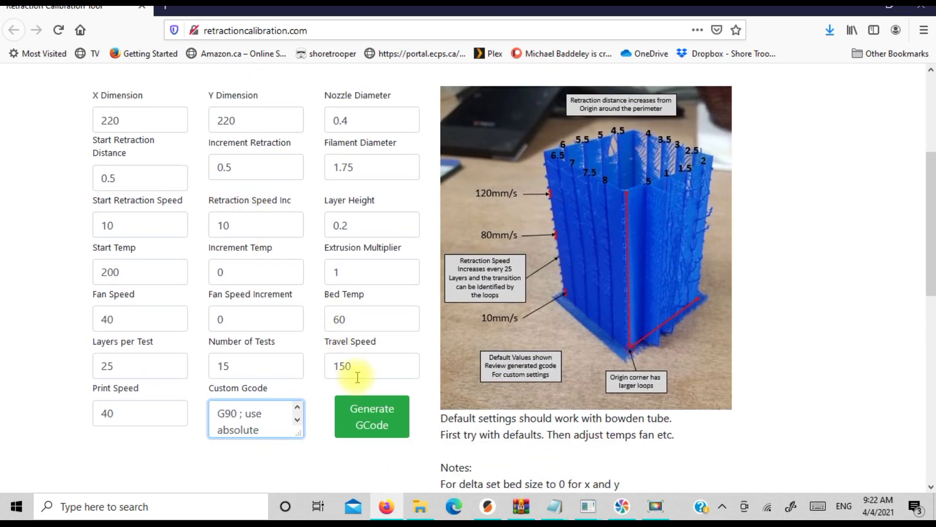
click(373, 426)
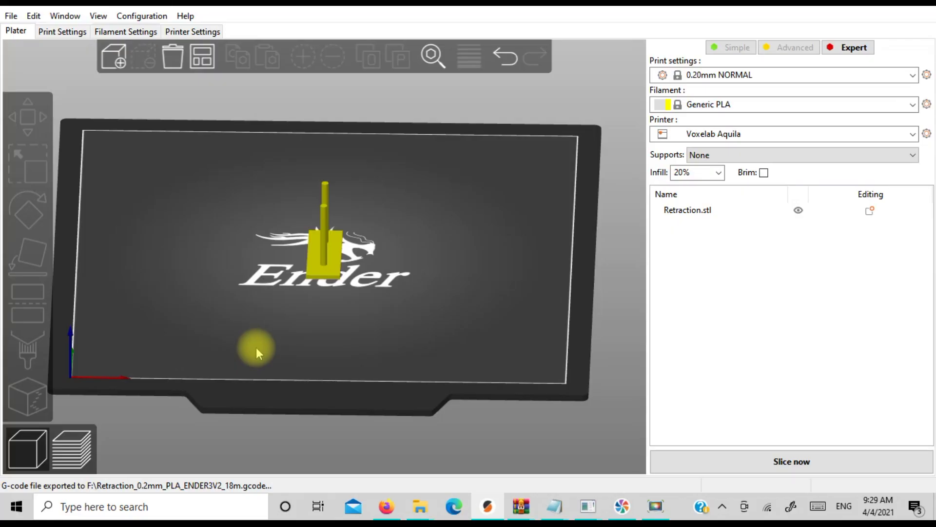
In PrusaSlicer, set Extruder 1's retraction length to 4 mm and retraction speed to 50 mm/s, and slice Retraction.stl.
drag(244, 351, 536, 388)
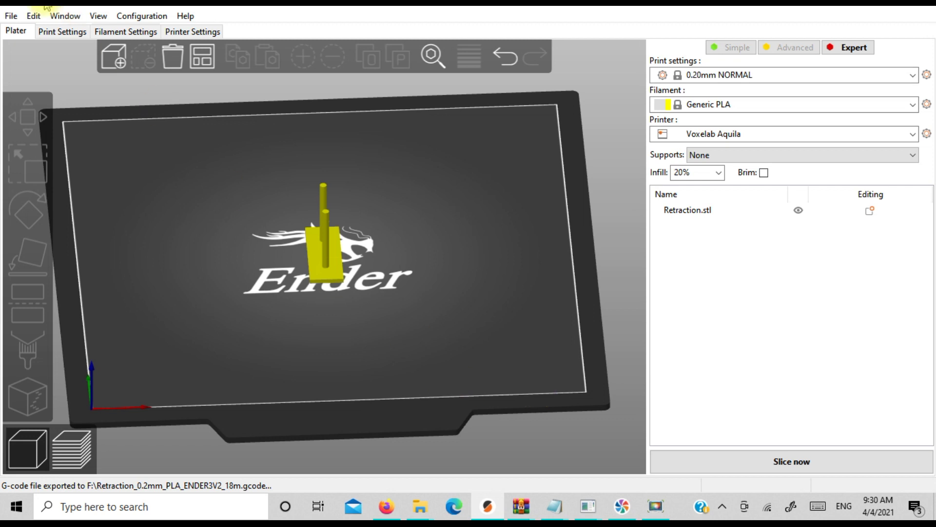
click(190, 31)
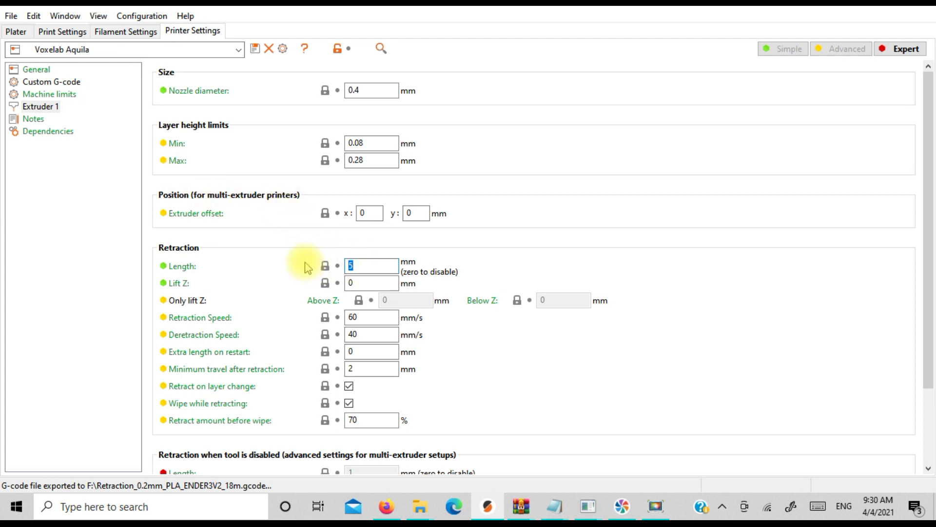
text(4)
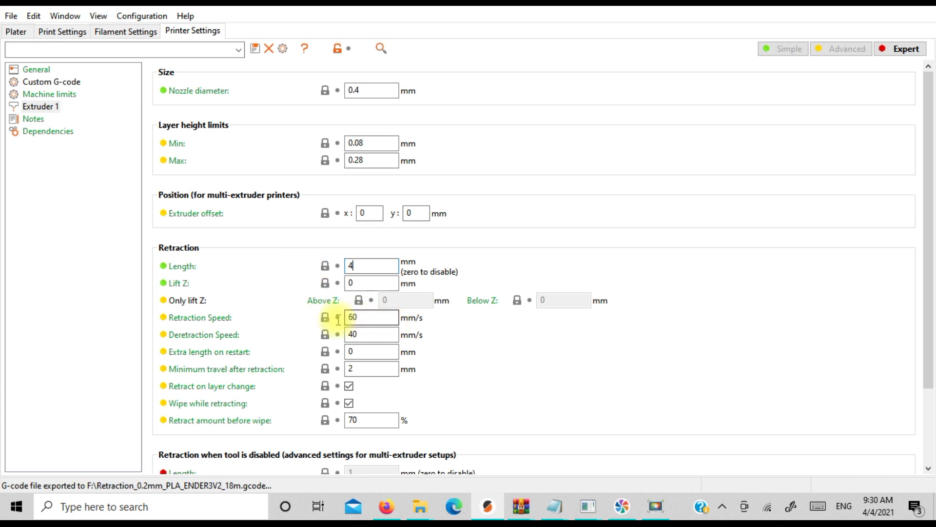
double_click(349, 317)
text(50)
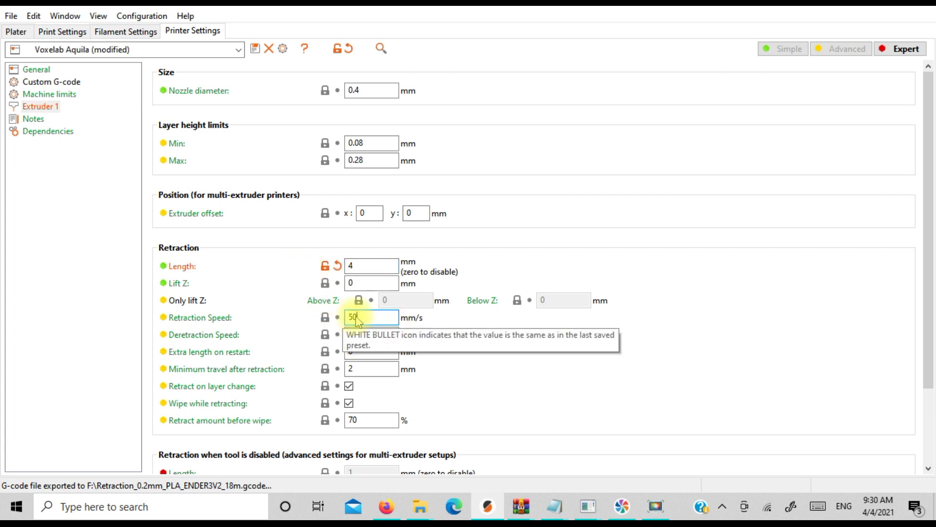
click(22, 33)
click(750, 463)
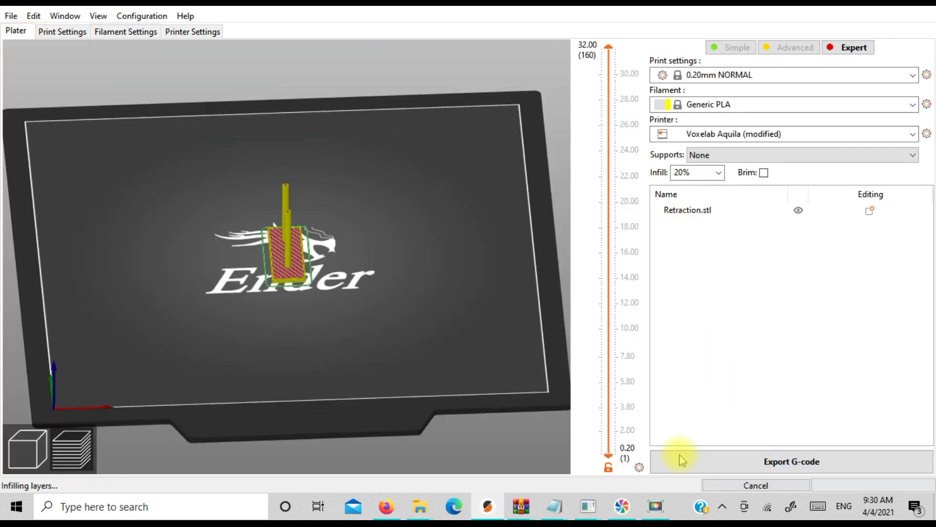